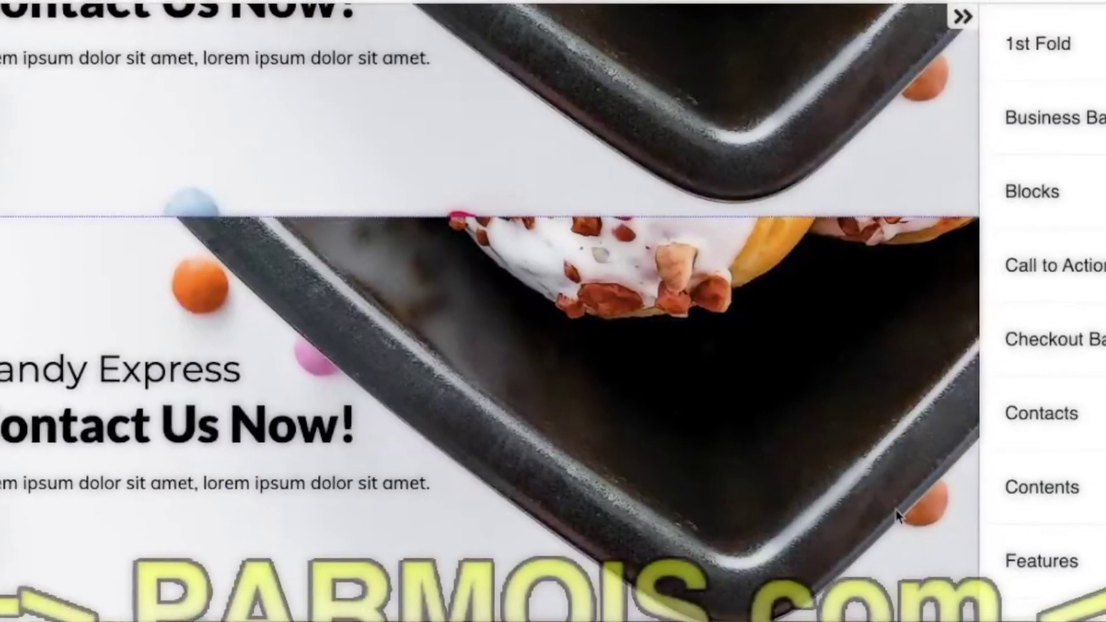
Delete the lower duplicate of the "Contact Us Now!" panel and hide the editing sidebar
click(897, 514)
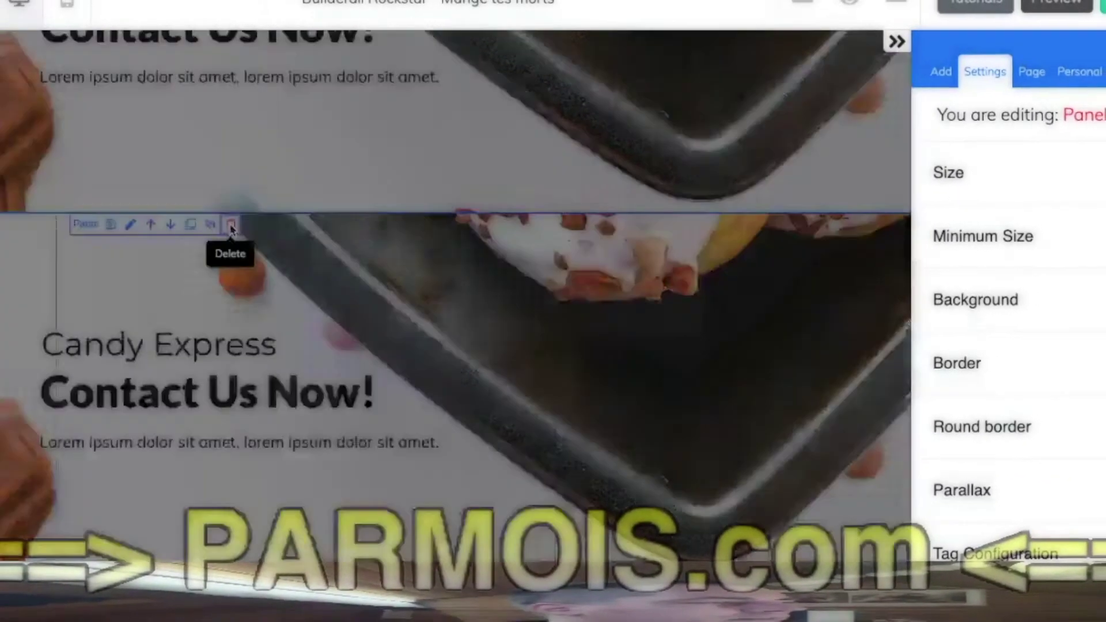
click(222, 225)
click(635, 298)
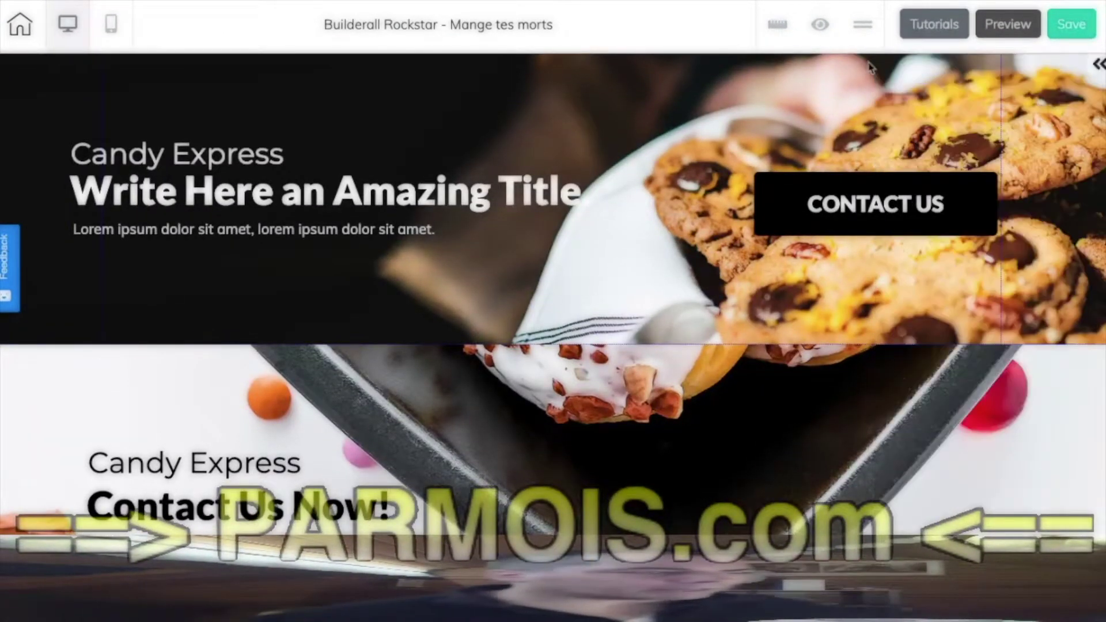
click(862, 63)
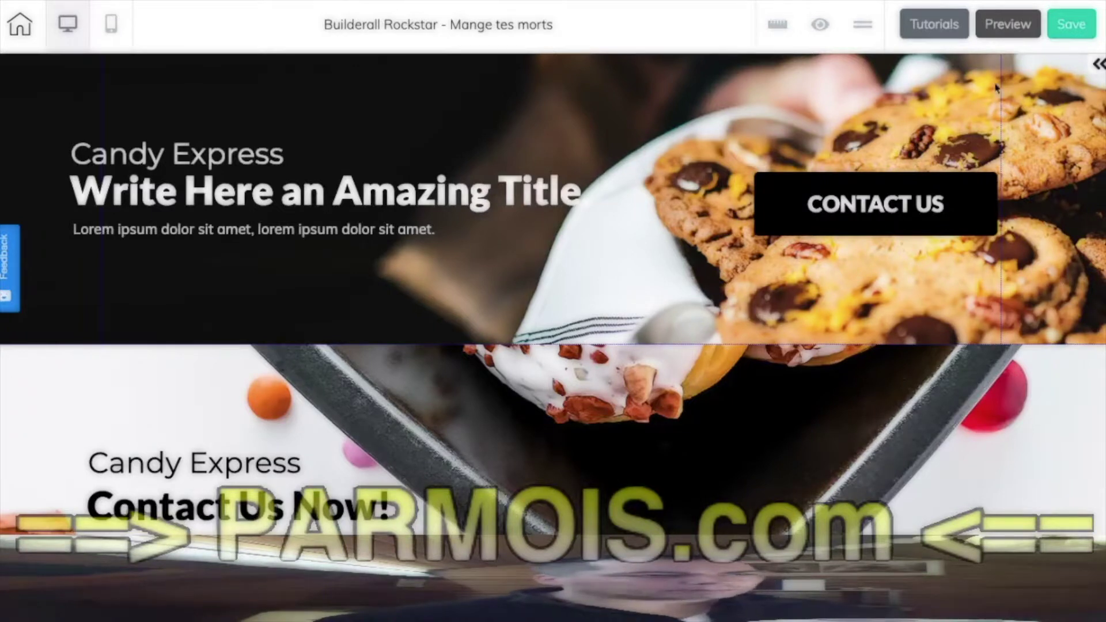
Activate the panel divider on the "Write Here an Amazing Title" panel
click(1098, 64)
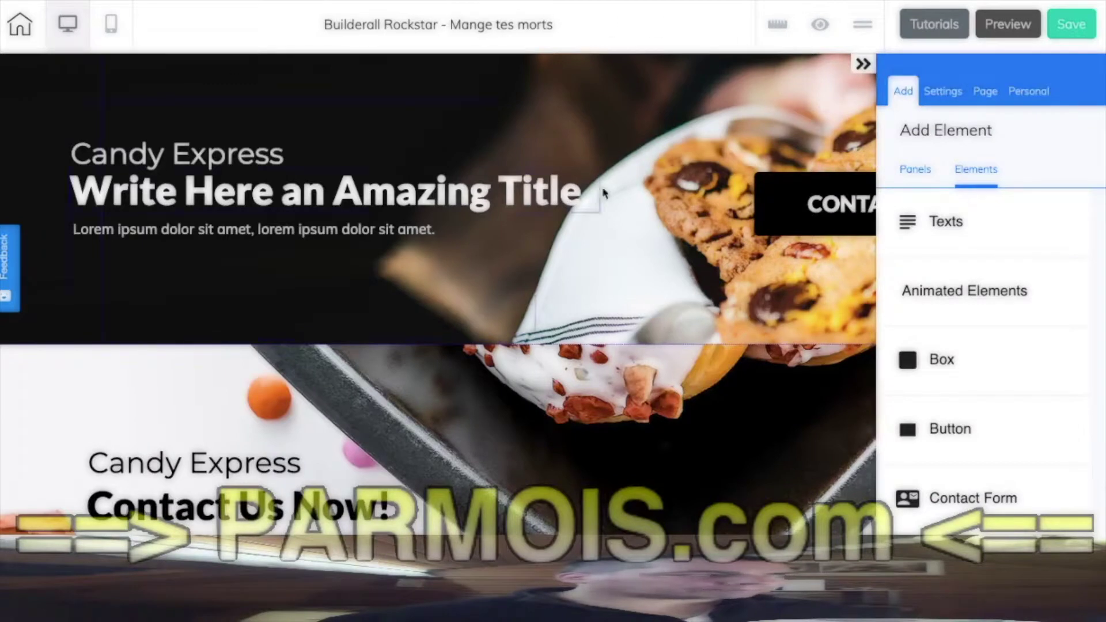
click(631, 335)
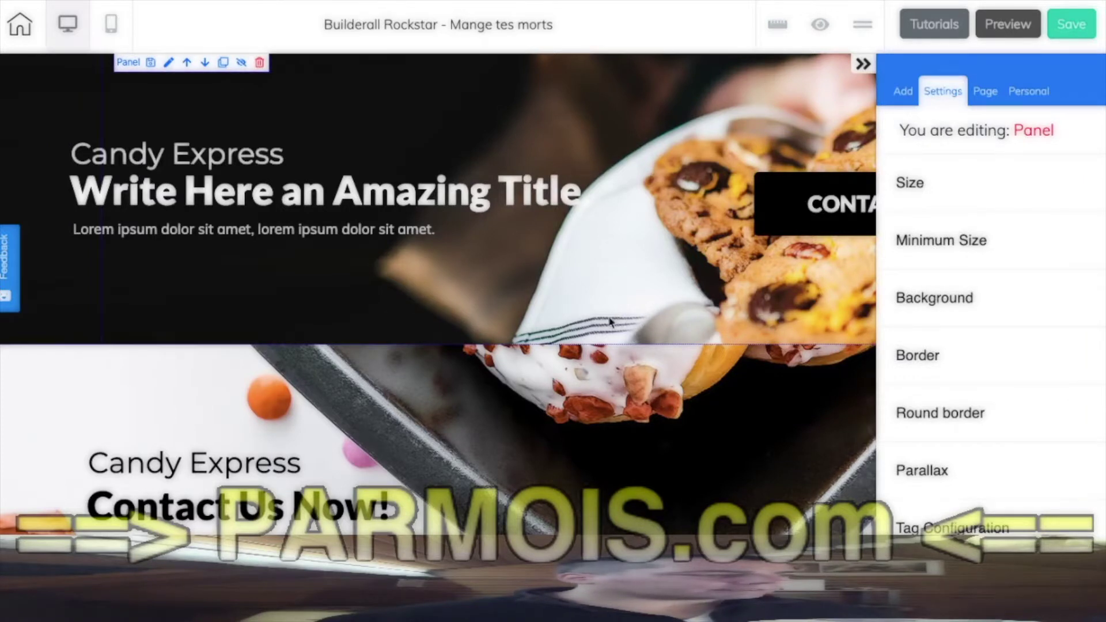
scroll(974, 329, down, 3)
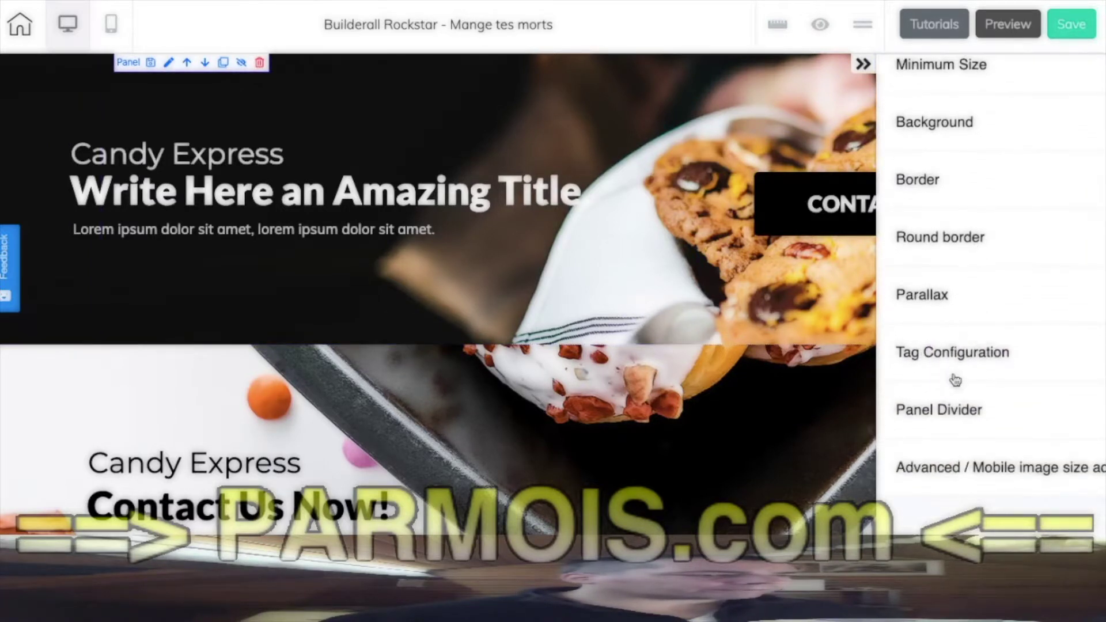
click(942, 413)
scroll(943, 417, down, 1)
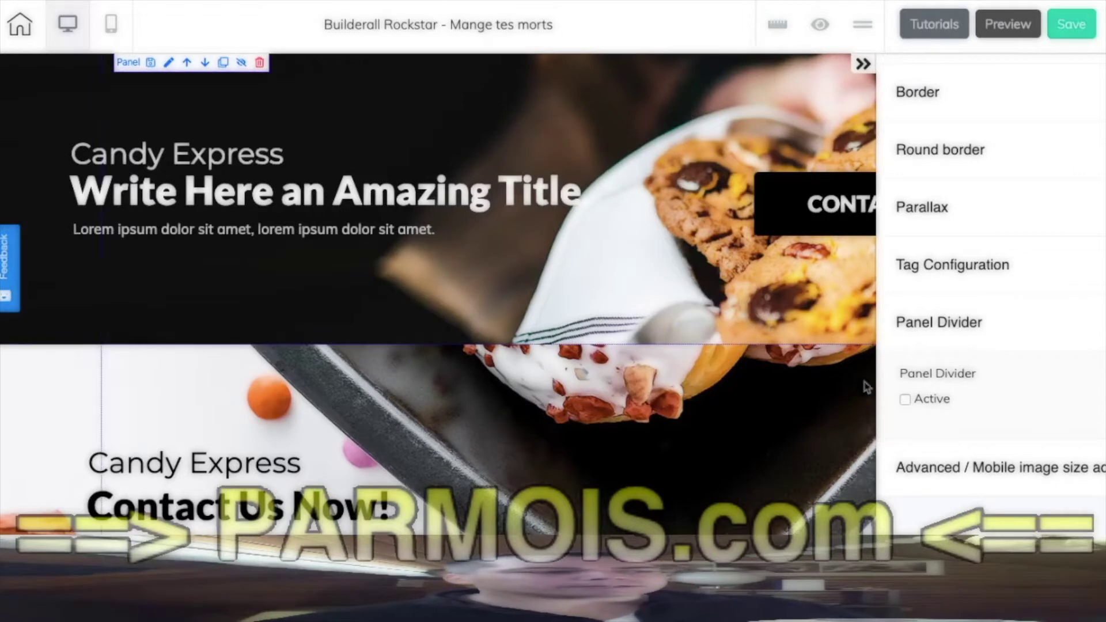
click(906, 399)
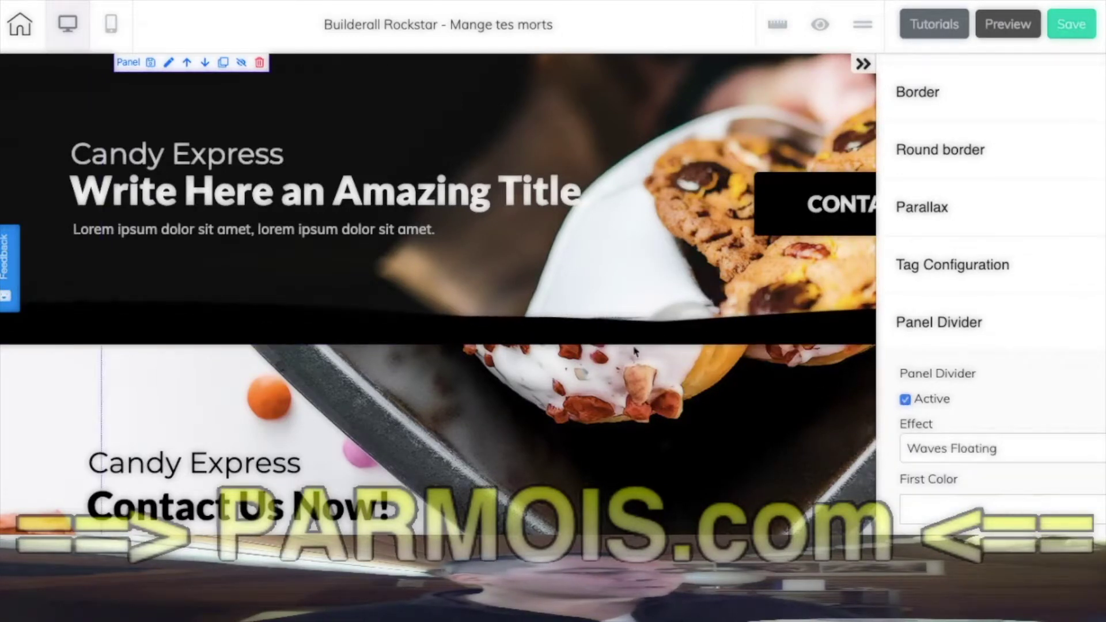
Set the panel divider's effect to Clouds
scroll(972, 377, down, 2)
scroll(971, 380, down, 3)
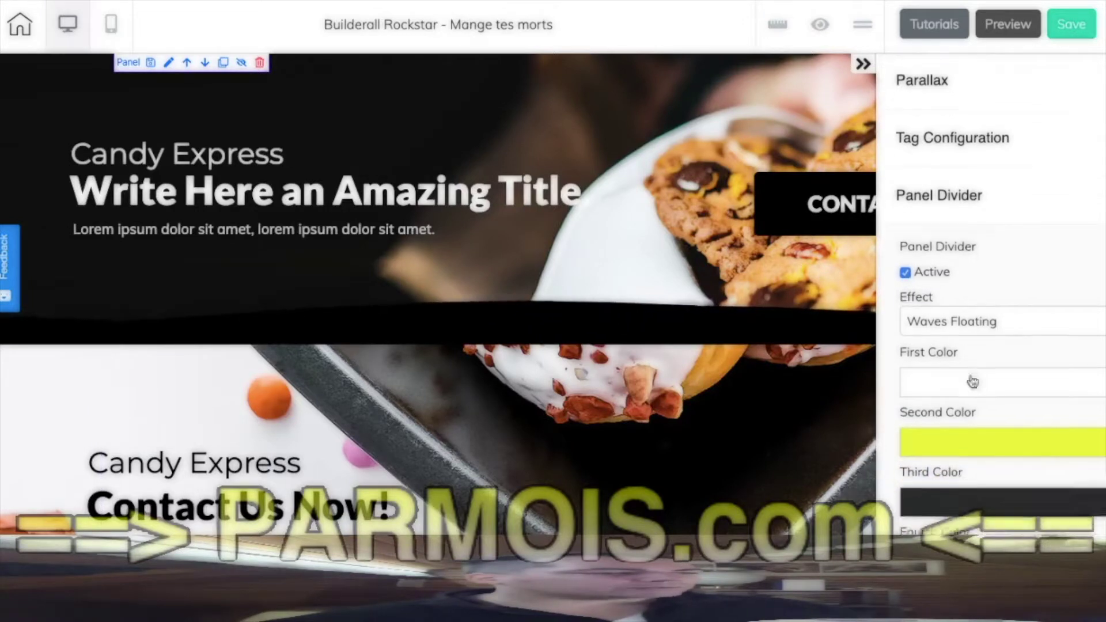
click(977, 200)
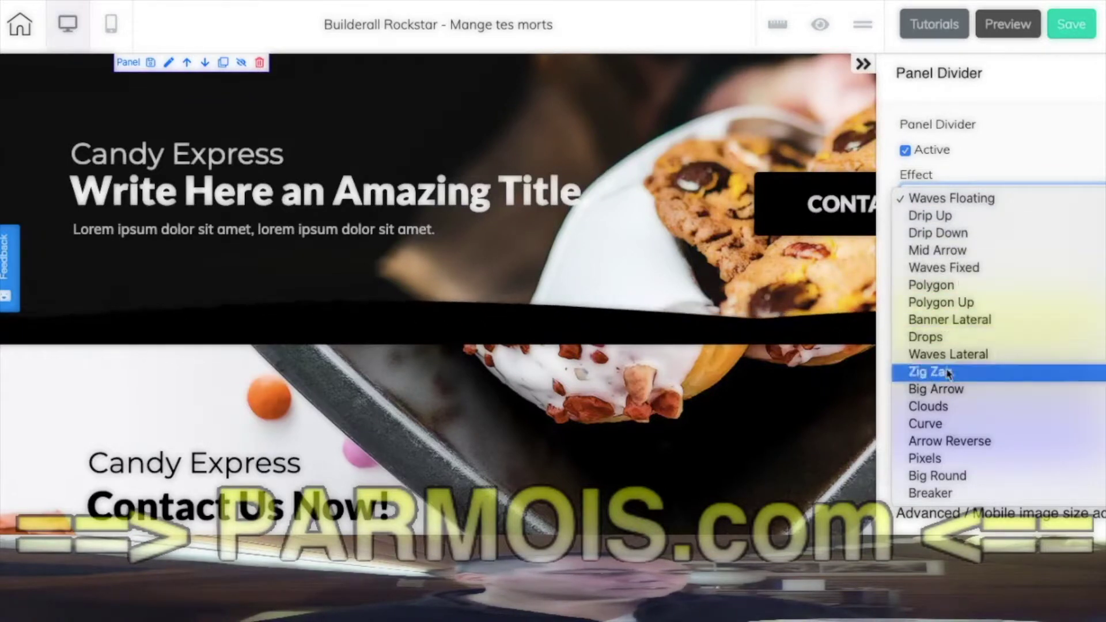
click(944, 408)
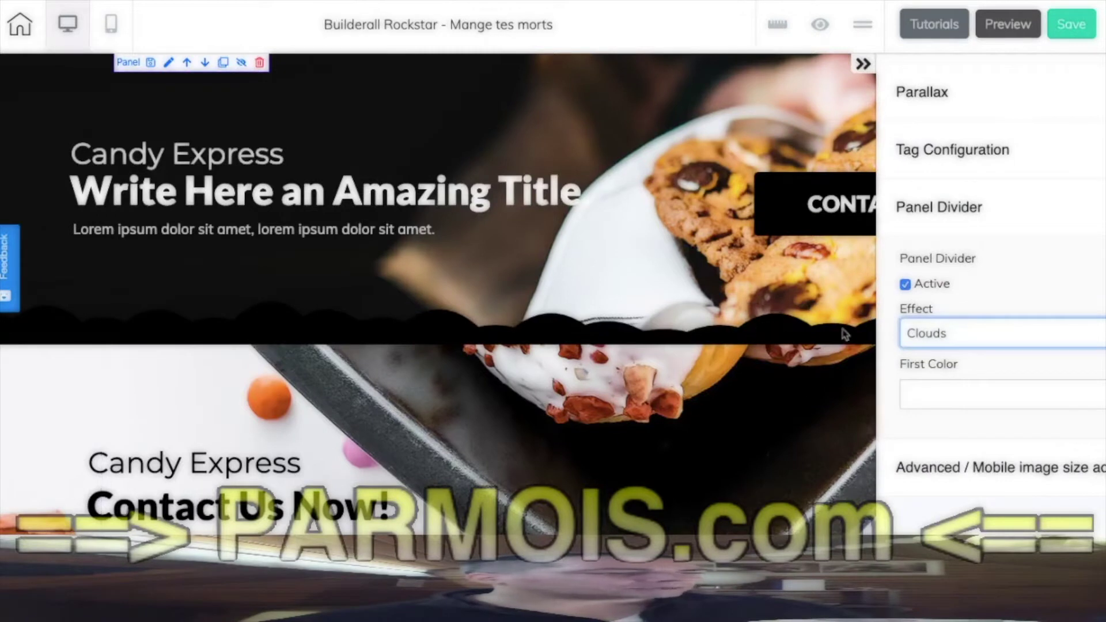
Set the divider's first color to bright red, EC4848
click(946, 406)
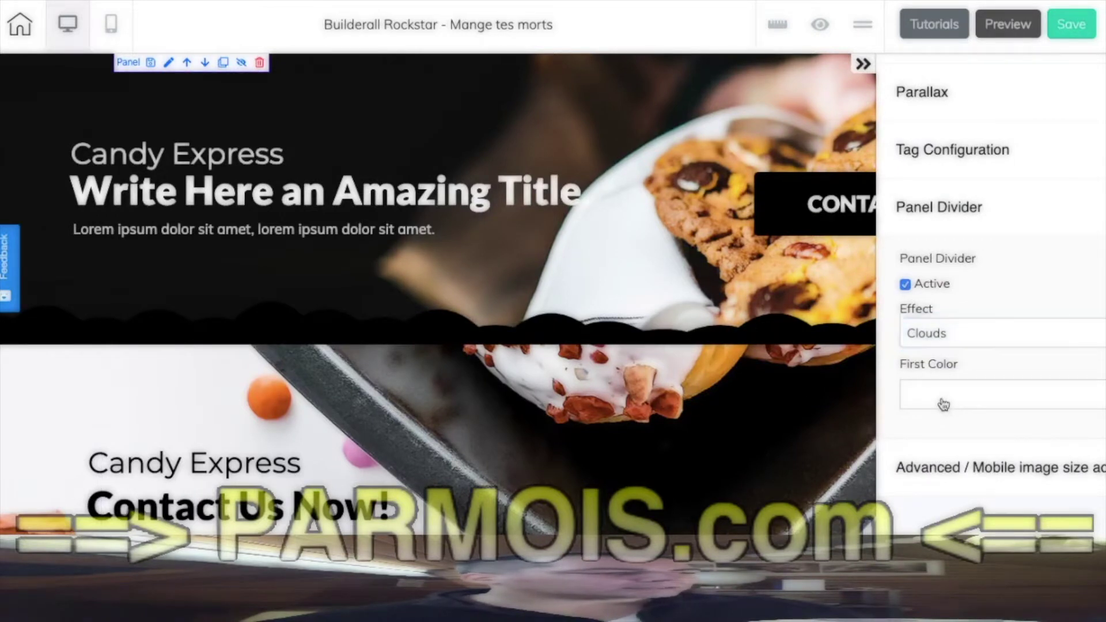
click(975, 403)
click(1043, 306)
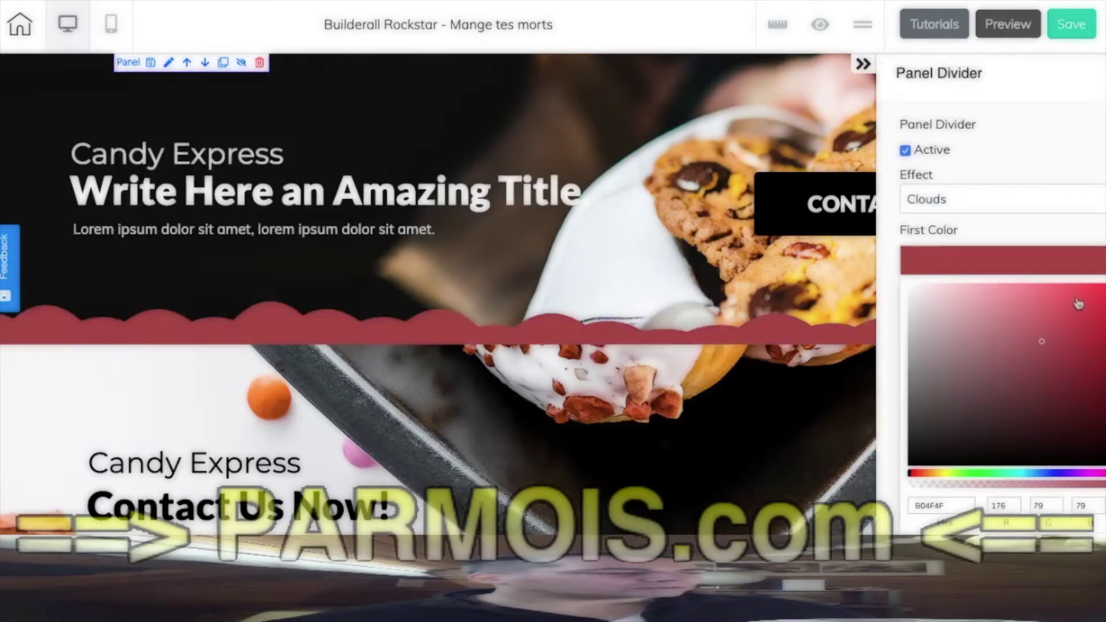
click(1077, 298)
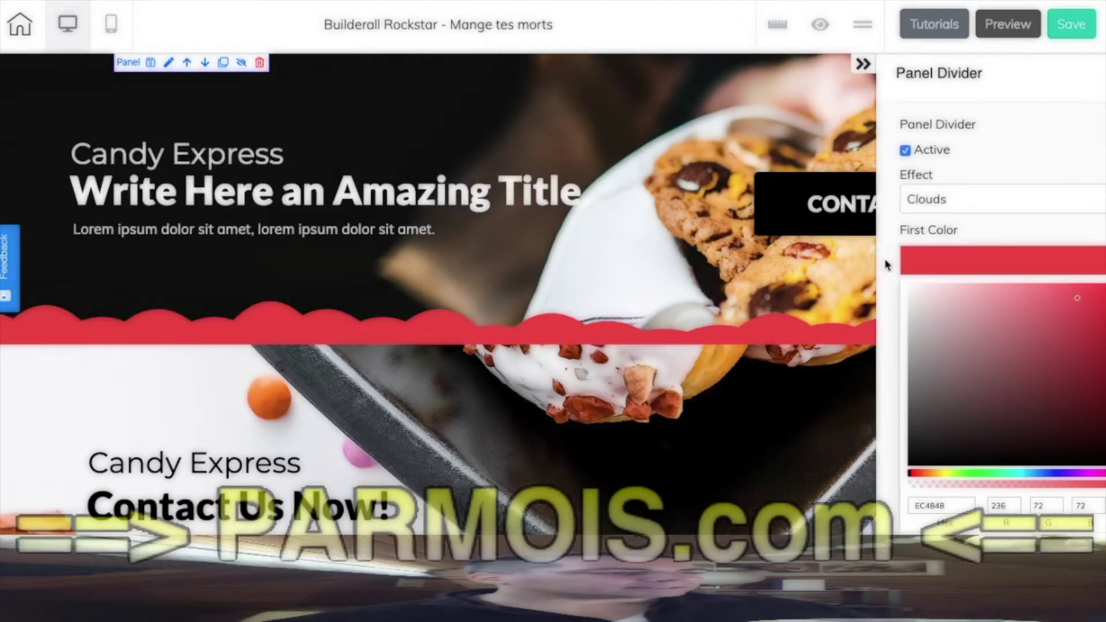
click(928, 261)
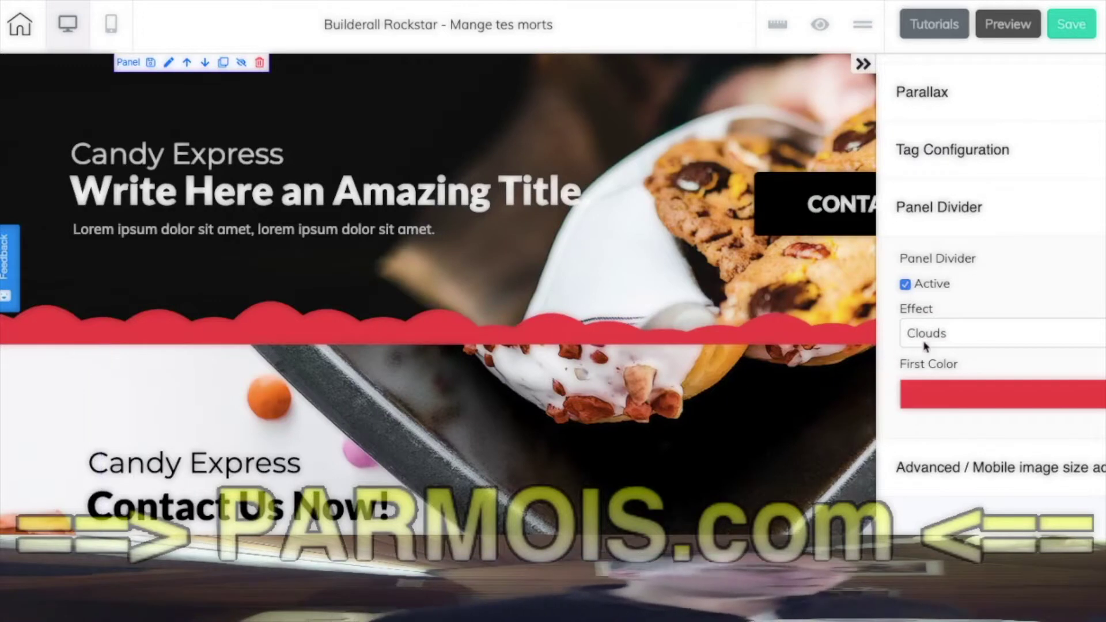
Try the Curve effect on the panel divider and settle on Waves Floating
click(936, 334)
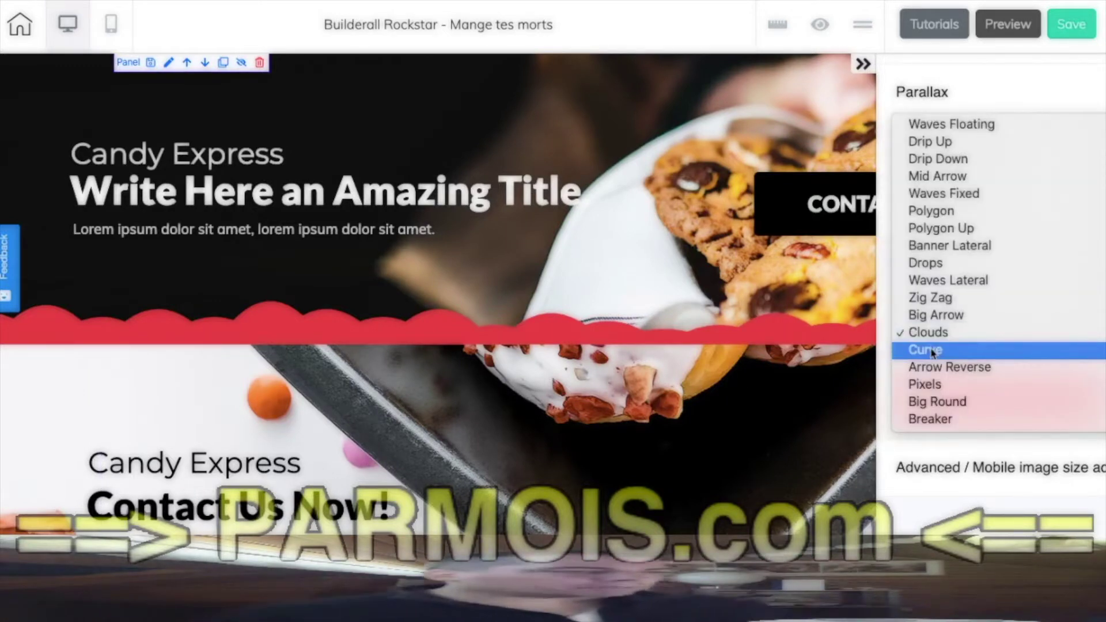
click(929, 350)
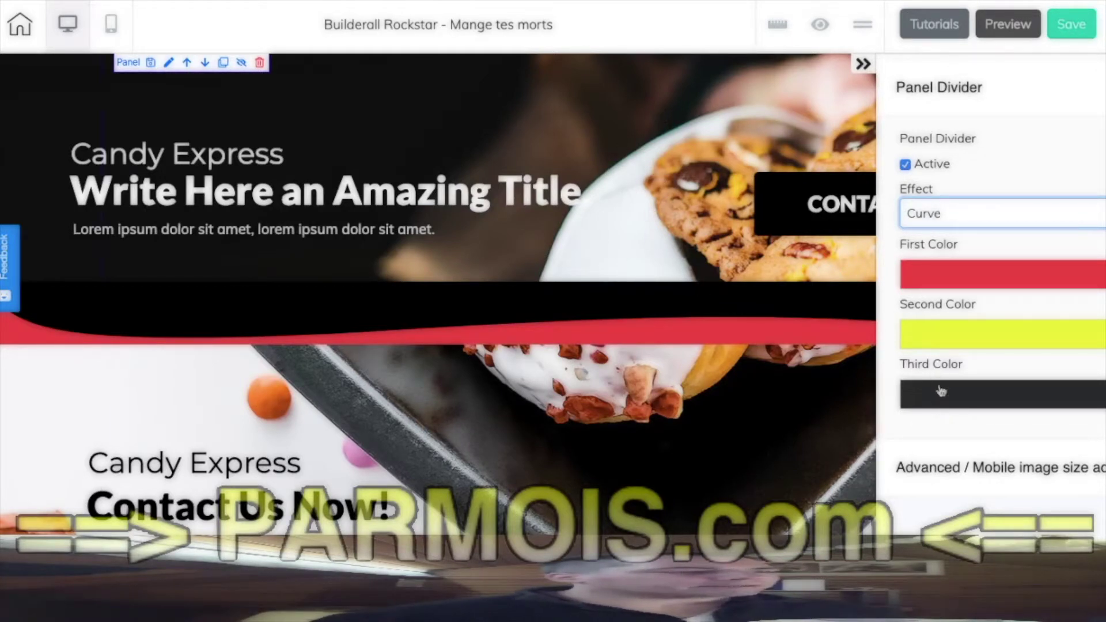
click(921, 213)
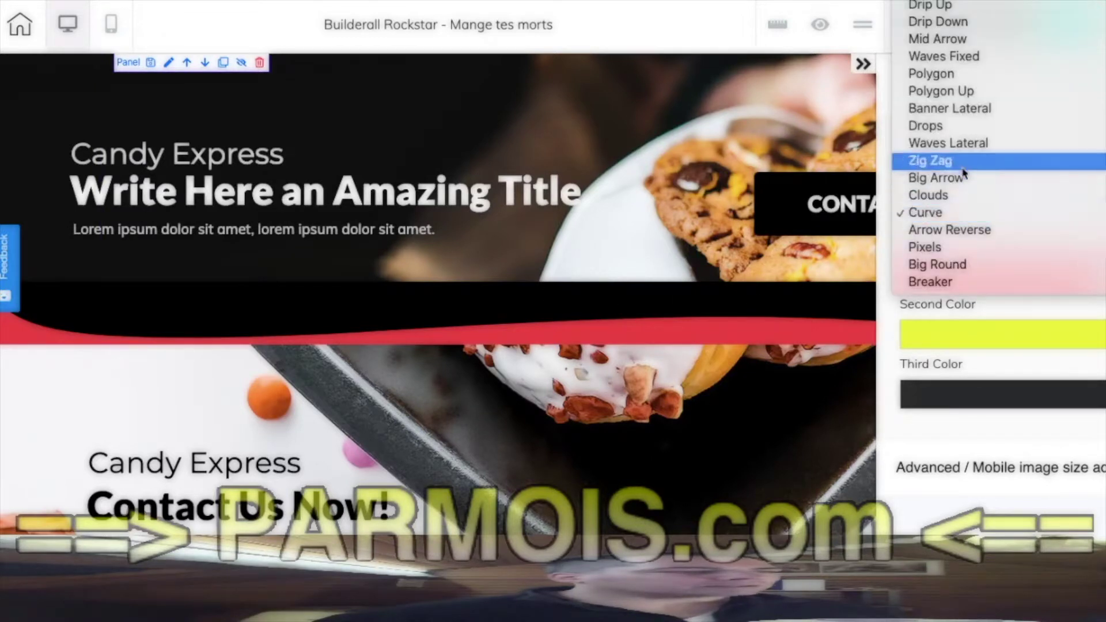
click(978, 3)
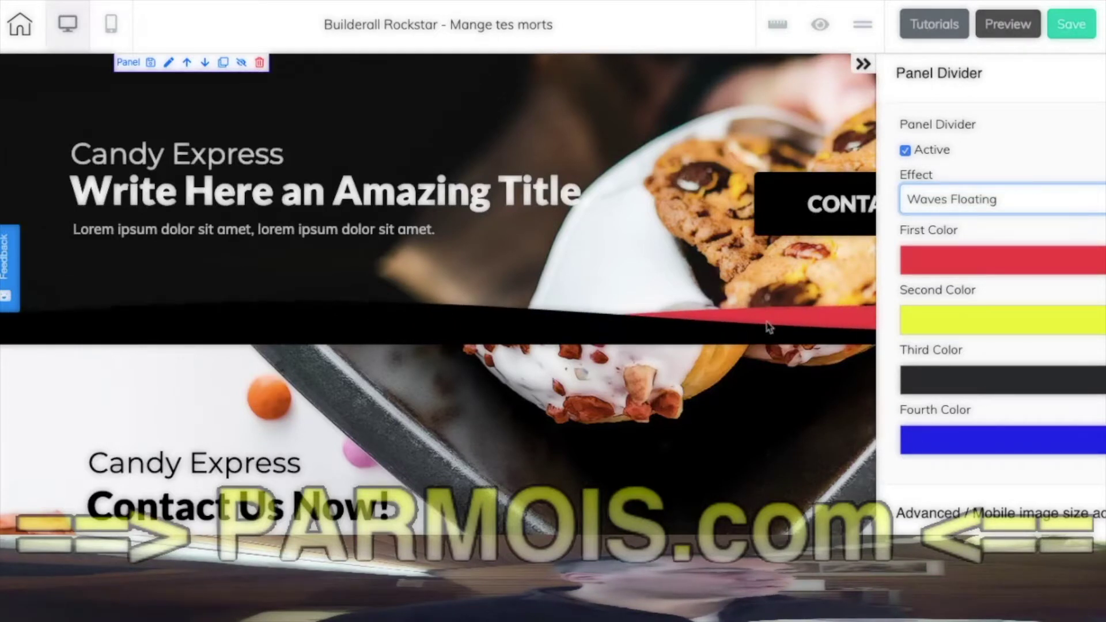
Set the third color of the Waves Floating divider to a medium blue
click(934, 379)
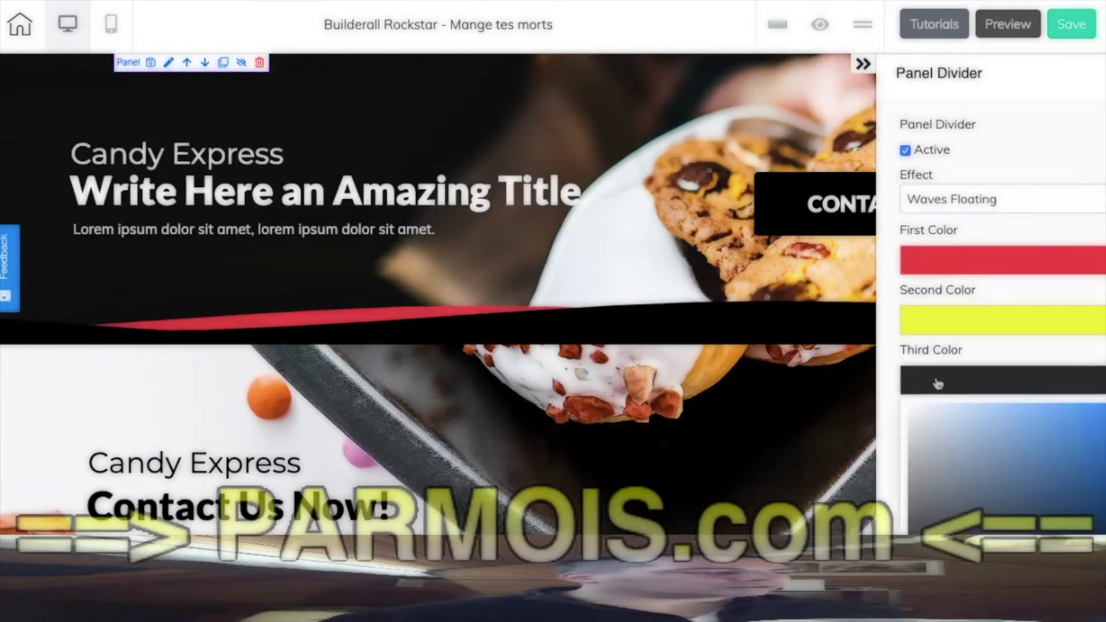
click(1097, 417)
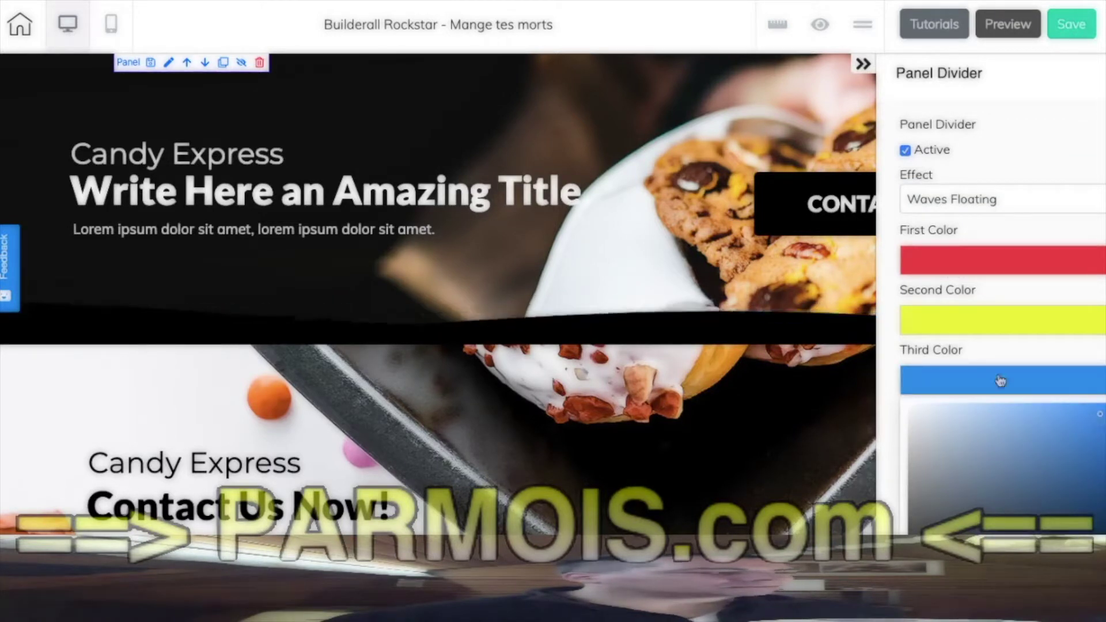
click(976, 385)
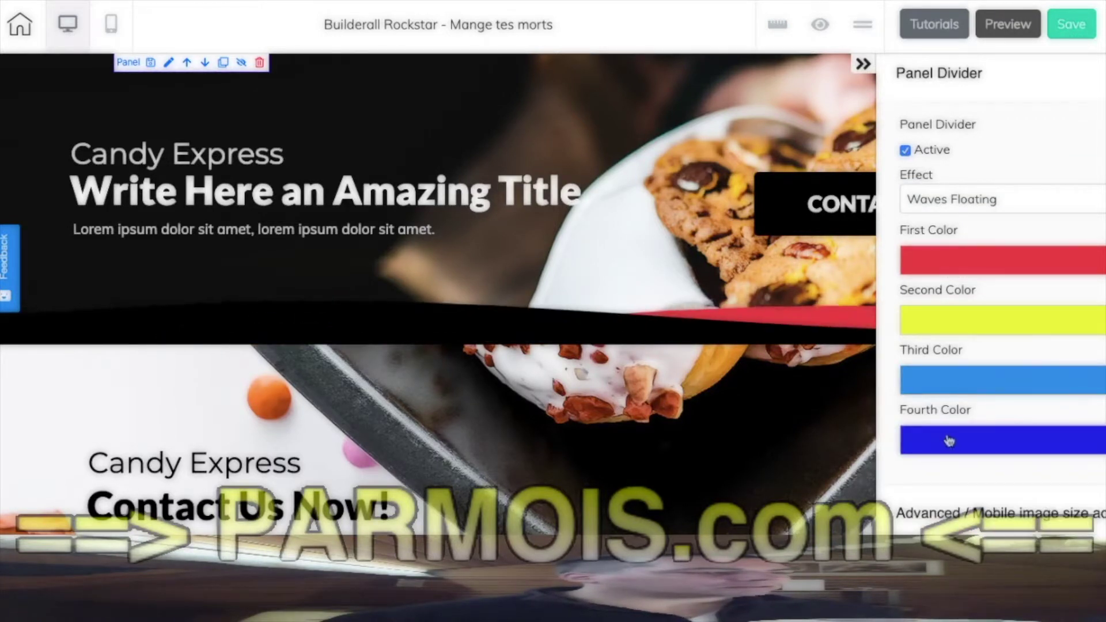
Set the divider's fourth color to bright green
scroll(963, 425, down, 1)
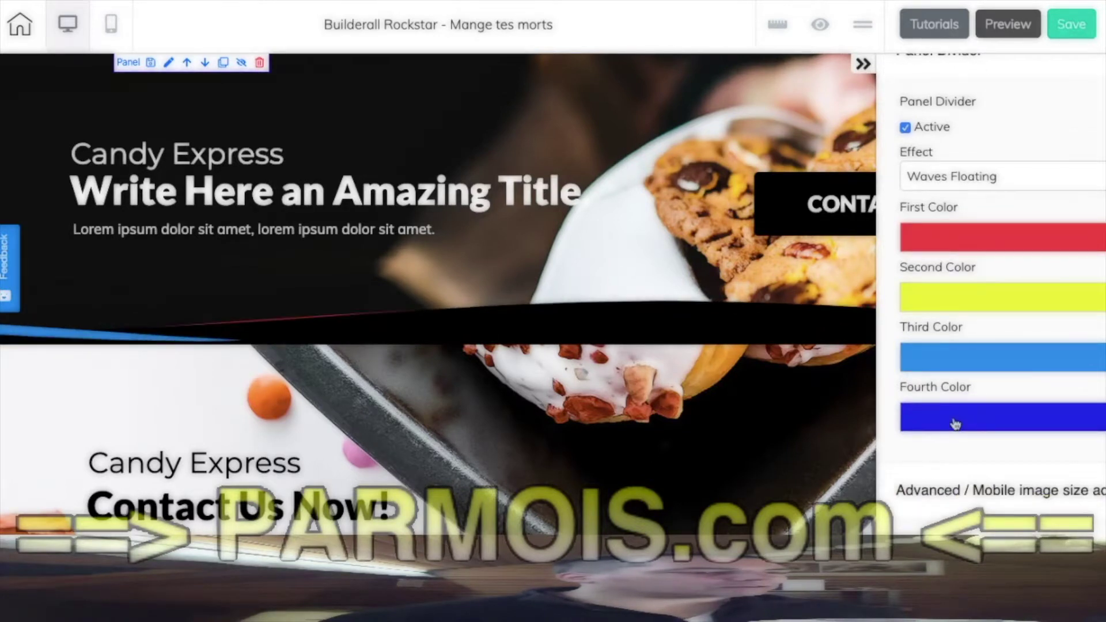
click(963, 425)
scroll(993, 471, down, 3)
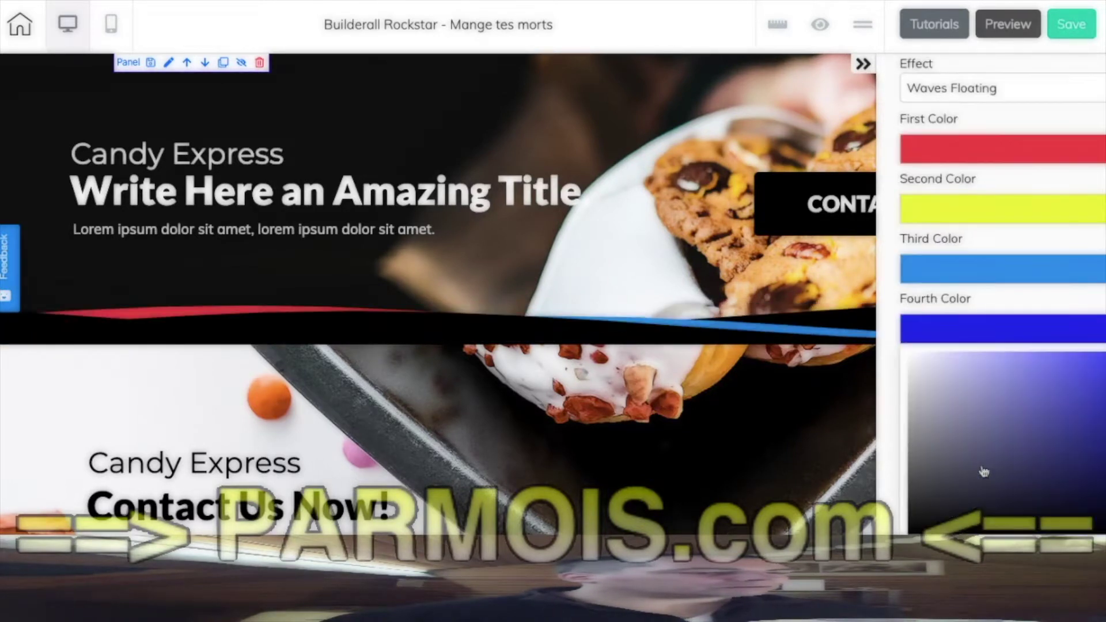
click(981, 473)
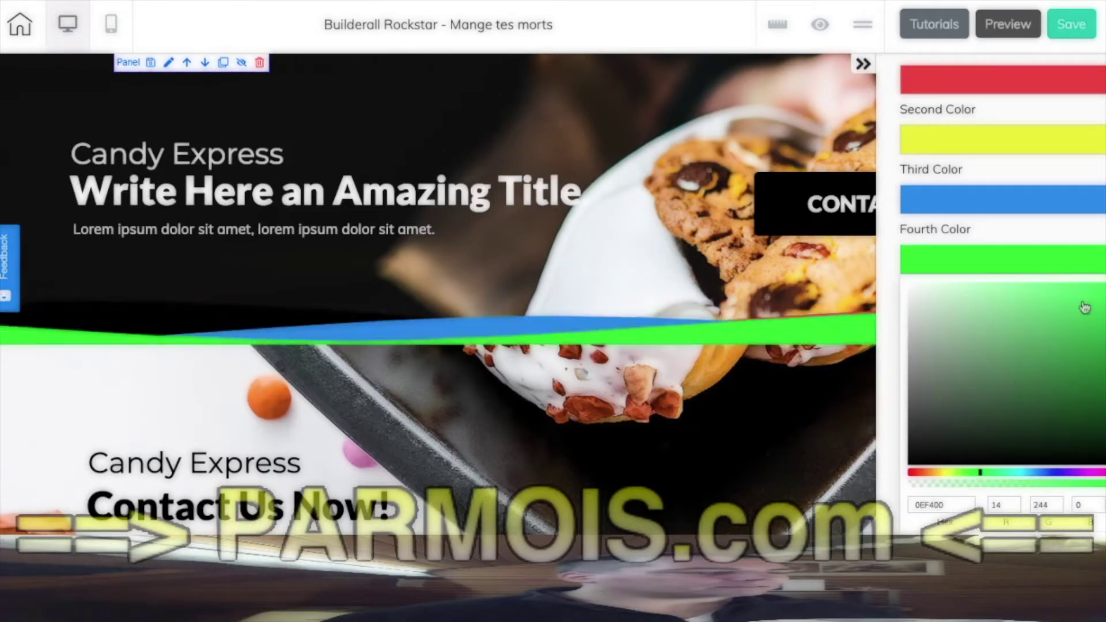
click(961, 261)
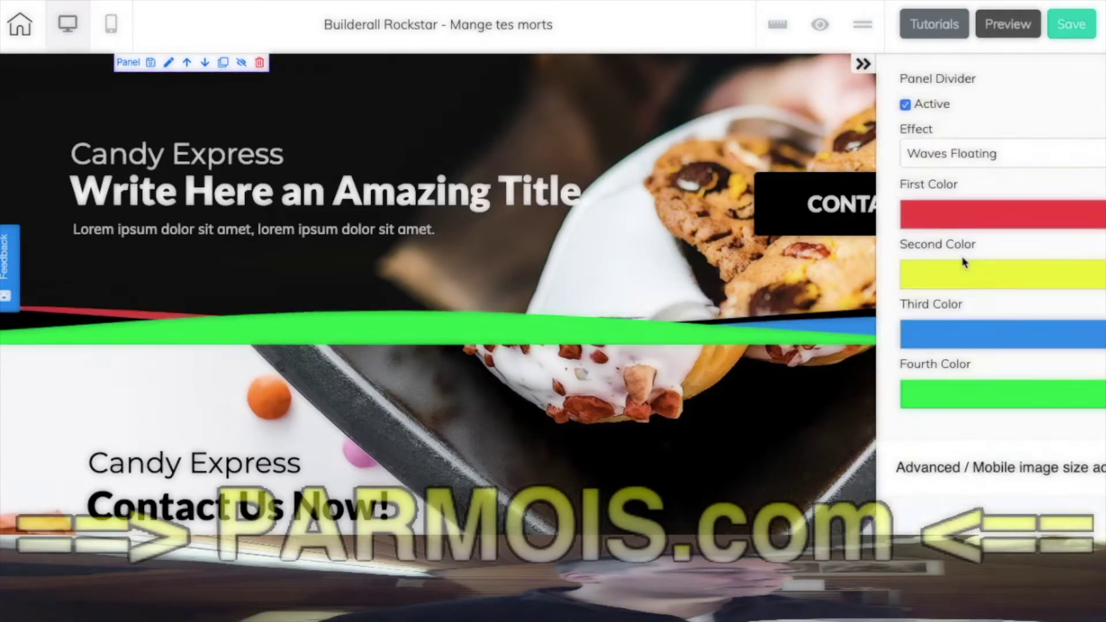
Set the divider's second color to magenta, EA0AF2
click(938, 284)
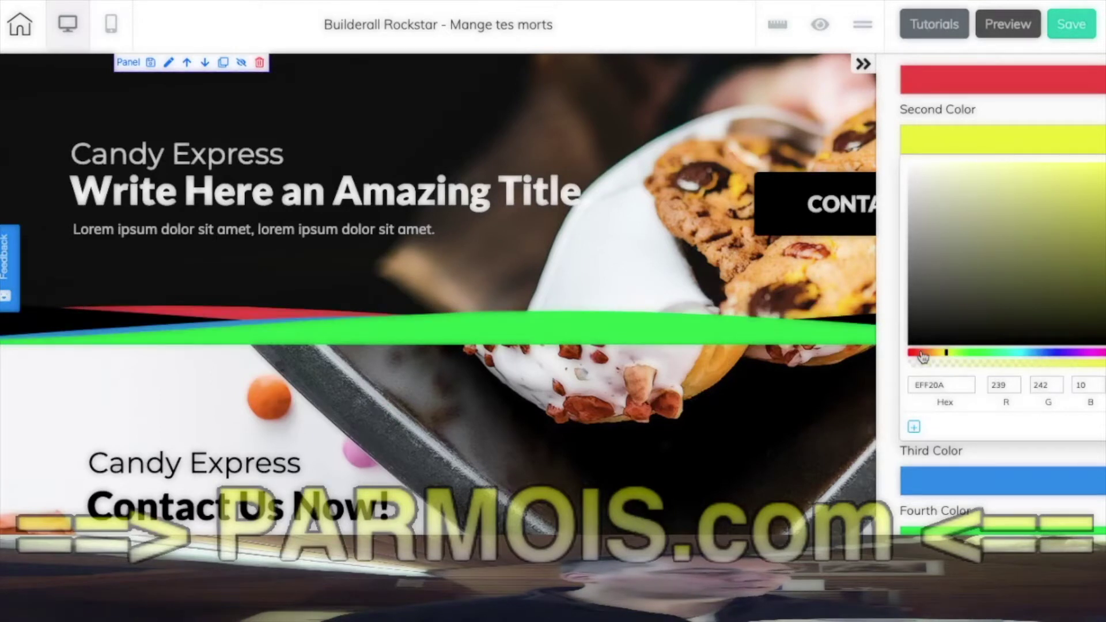
click(1091, 353)
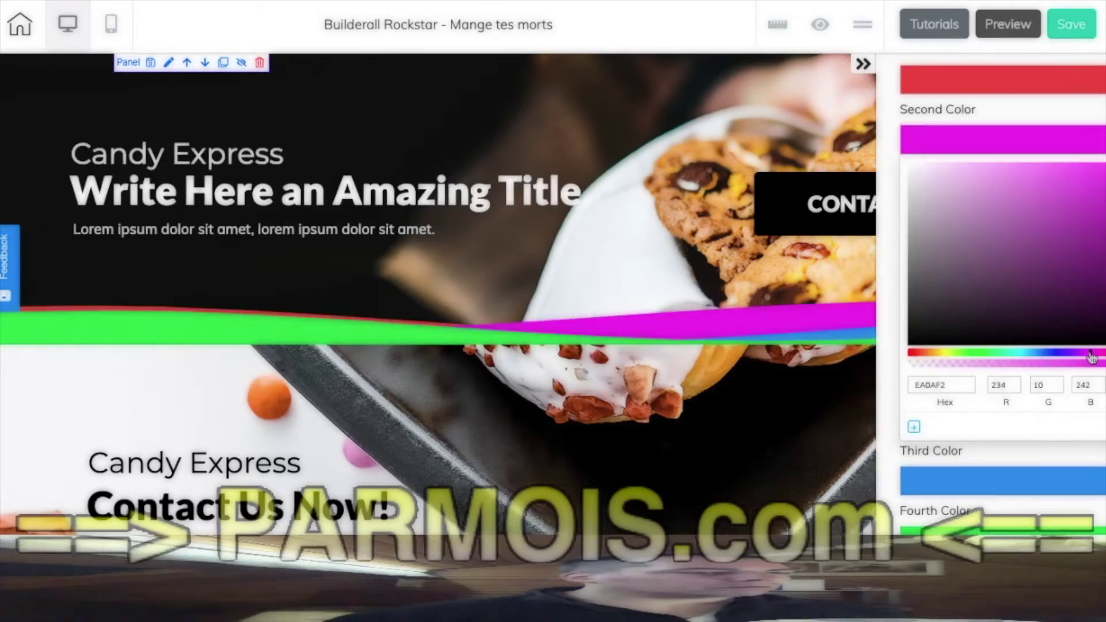
click(1008, 146)
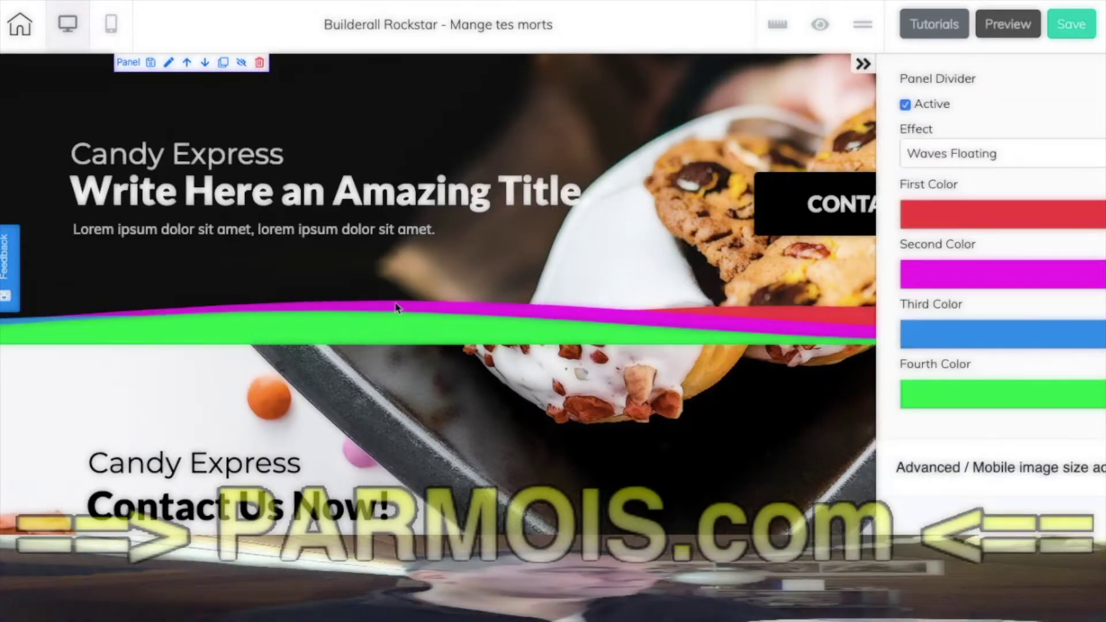